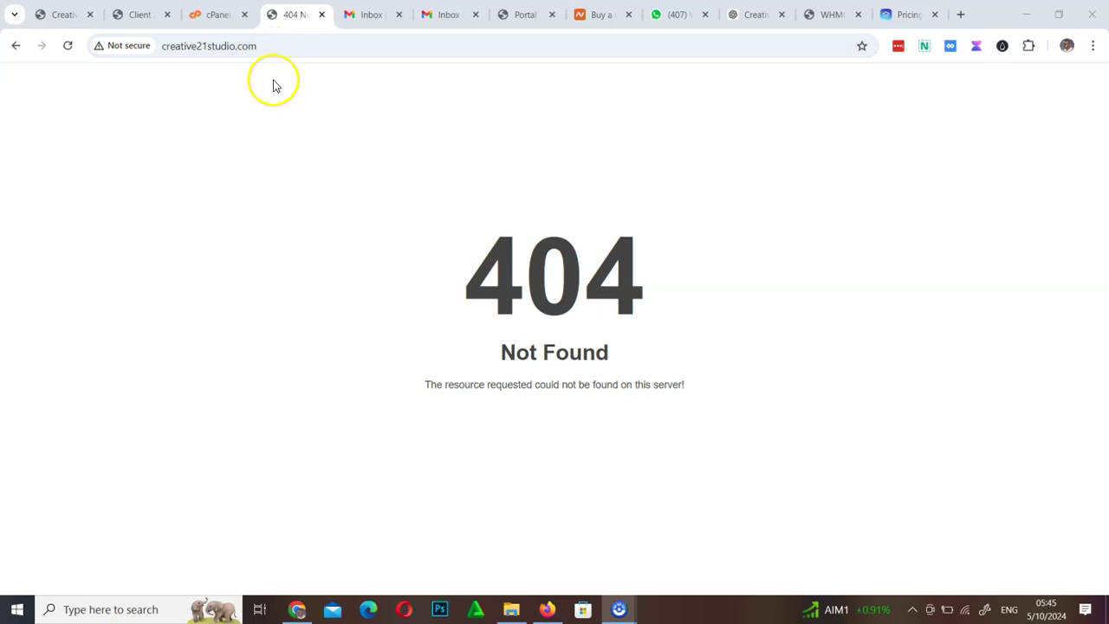
# - Check the connection security details of creative21studio.com, and compare them with those of the Gmail site
pyautogui.click(124, 48)
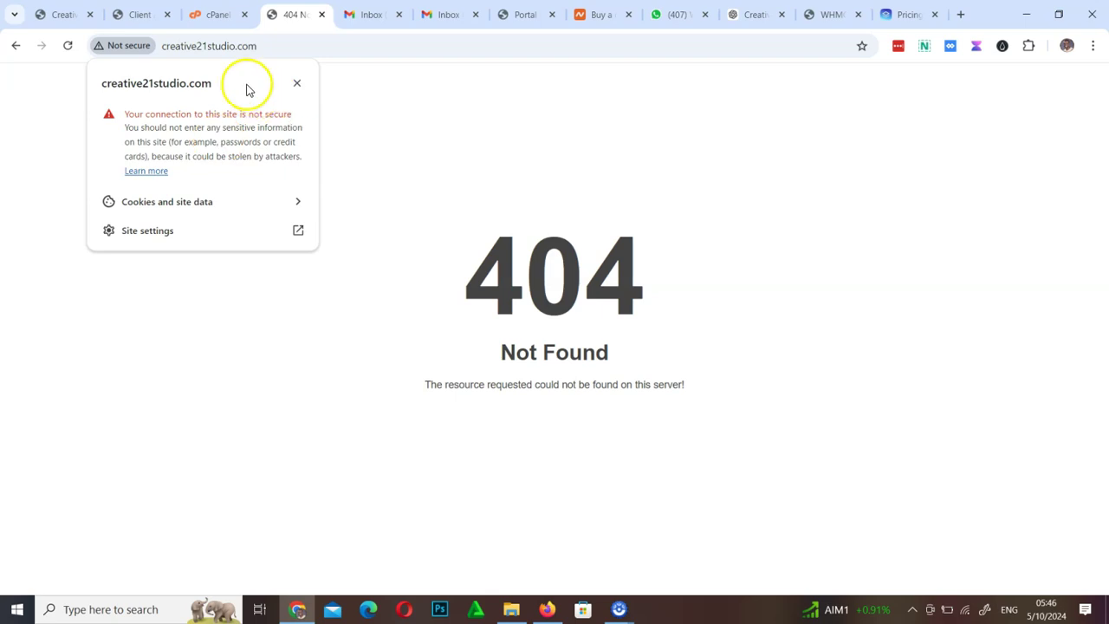
pyautogui.click(296, 84)
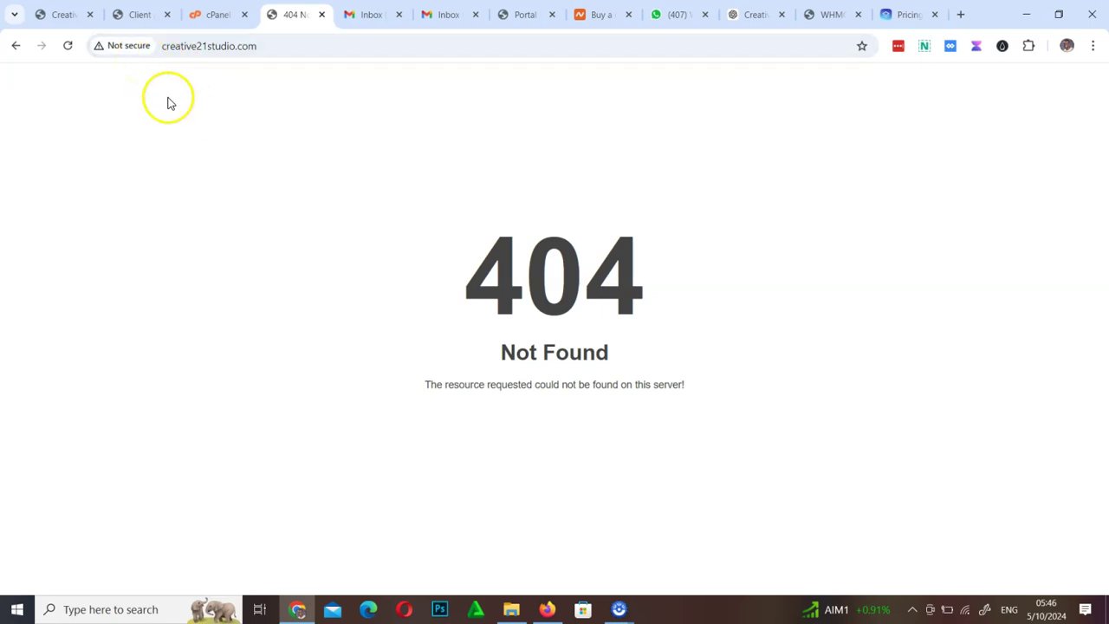
pyautogui.click(365, 11)
pyautogui.click(435, 12)
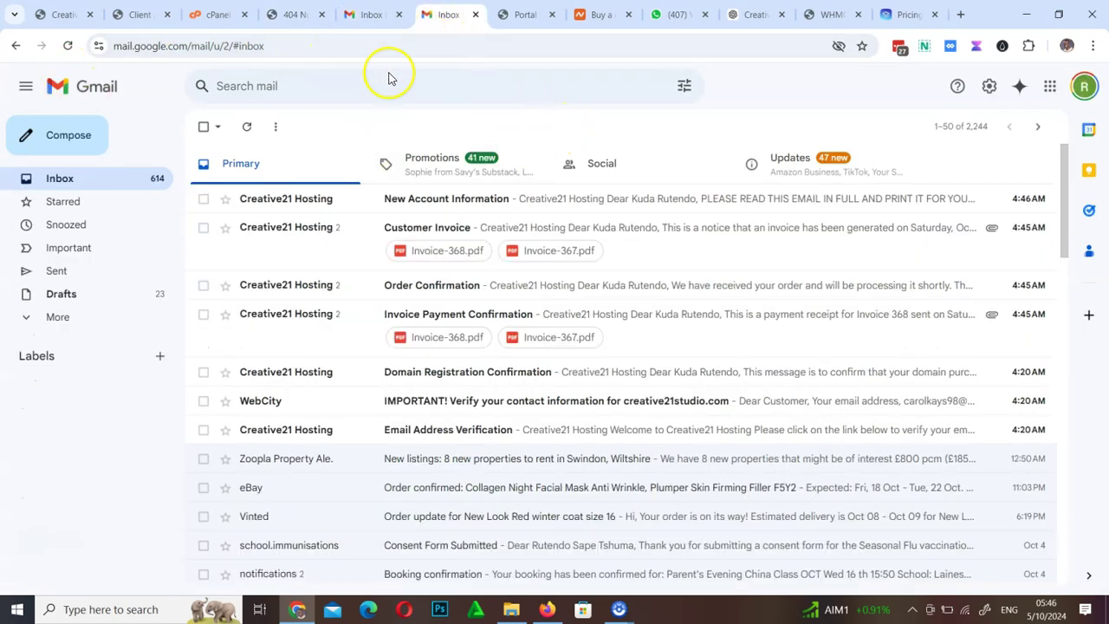
pyautogui.click(99, 46)
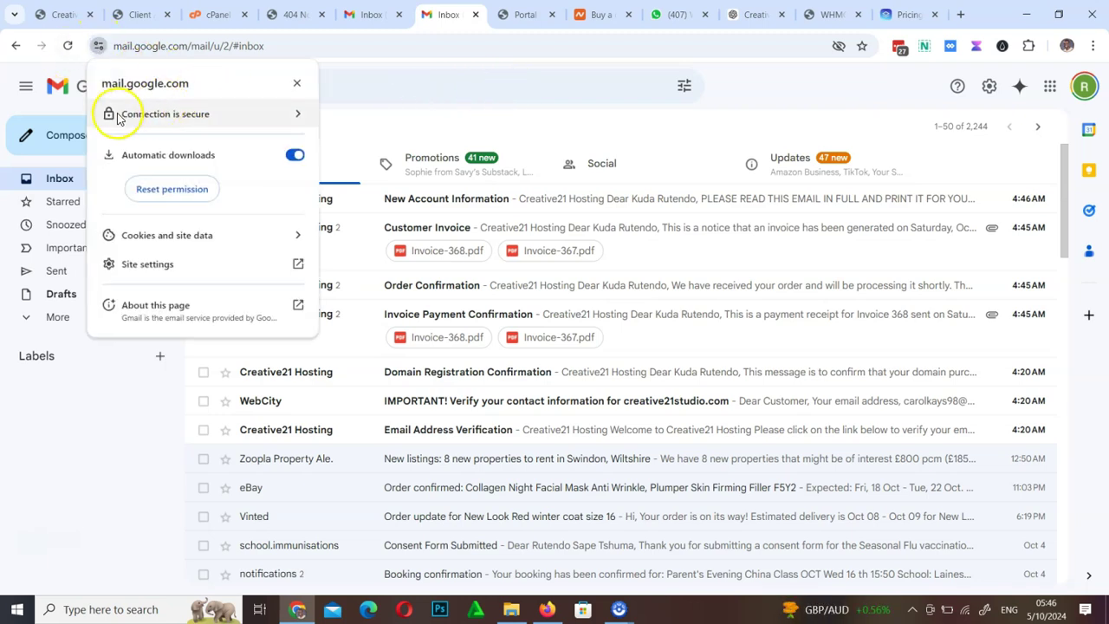
pyautogui.click(297, 117)
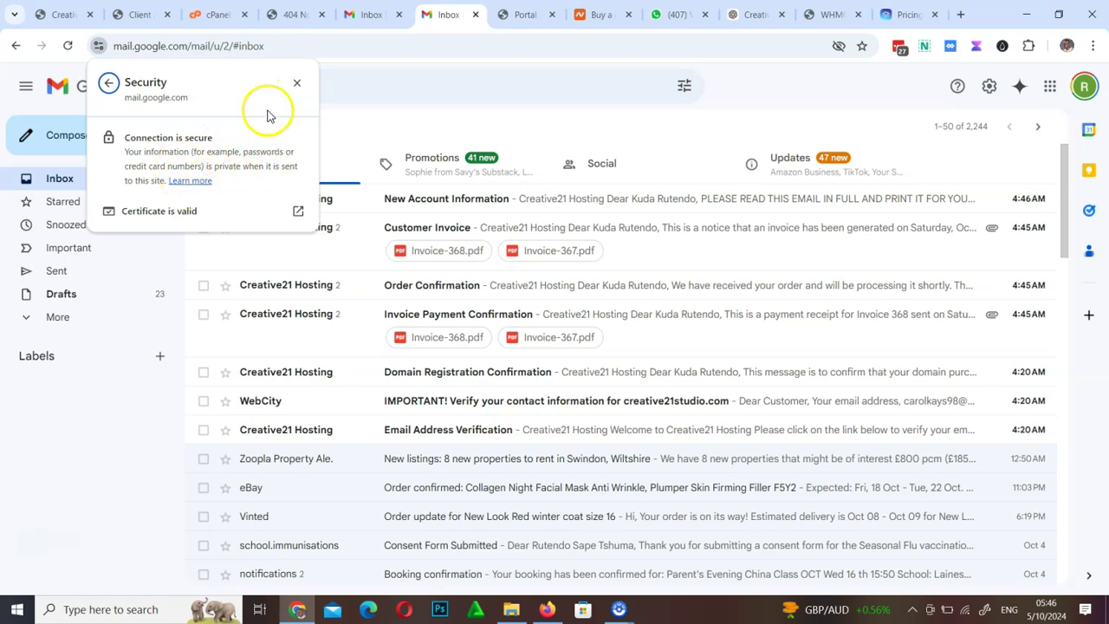
pyautogui.click(296, 82)
pyautogui.click(288, 12)
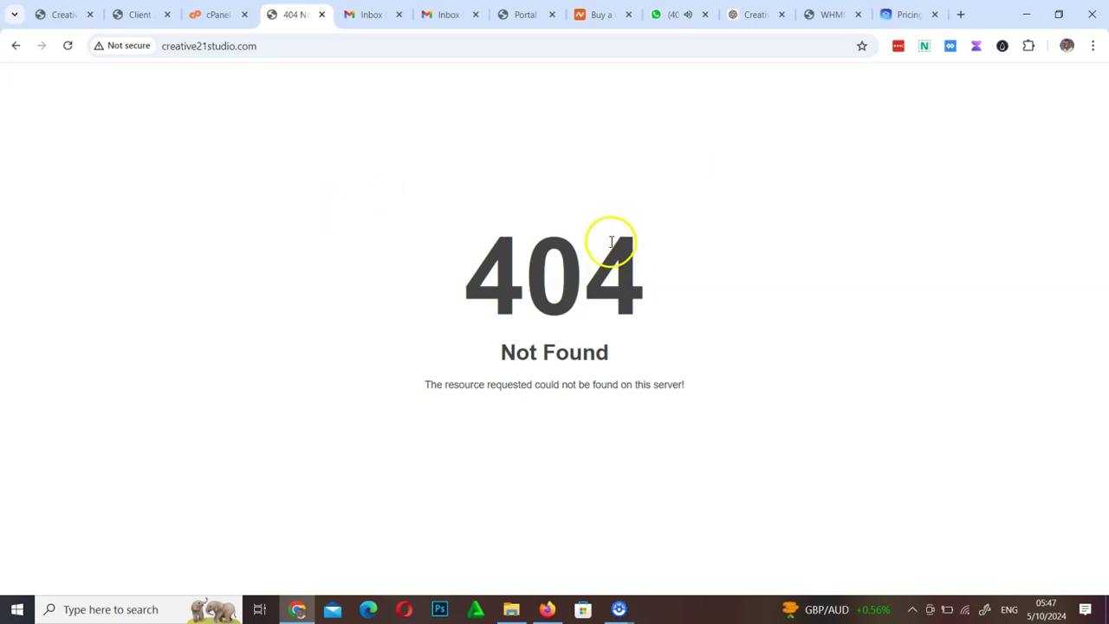
# - Switch to the cPanel tools page and locate the Security tools
pyautogui.click(219, 16)
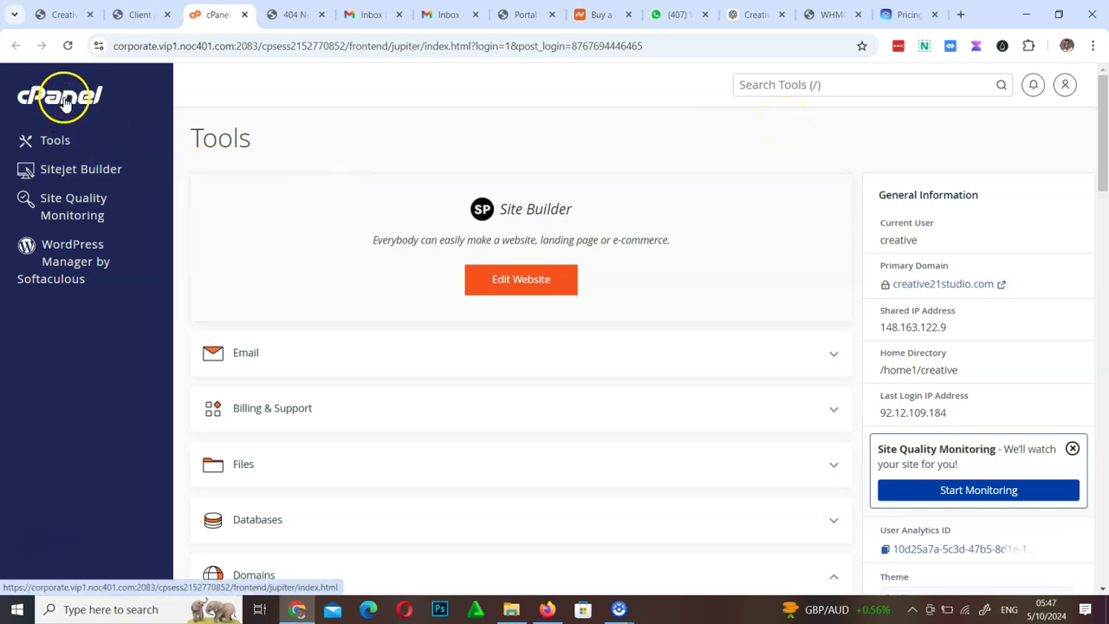
pyautogui.scroll(-4, 451, 408)
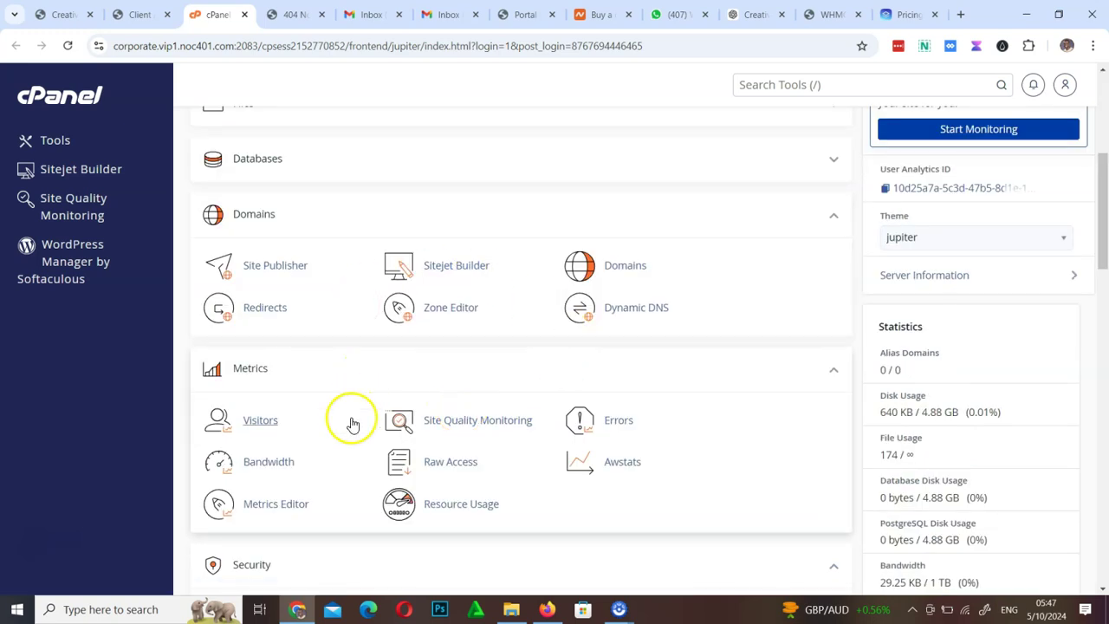
pyautogui.scroll(-4, 353, 424)
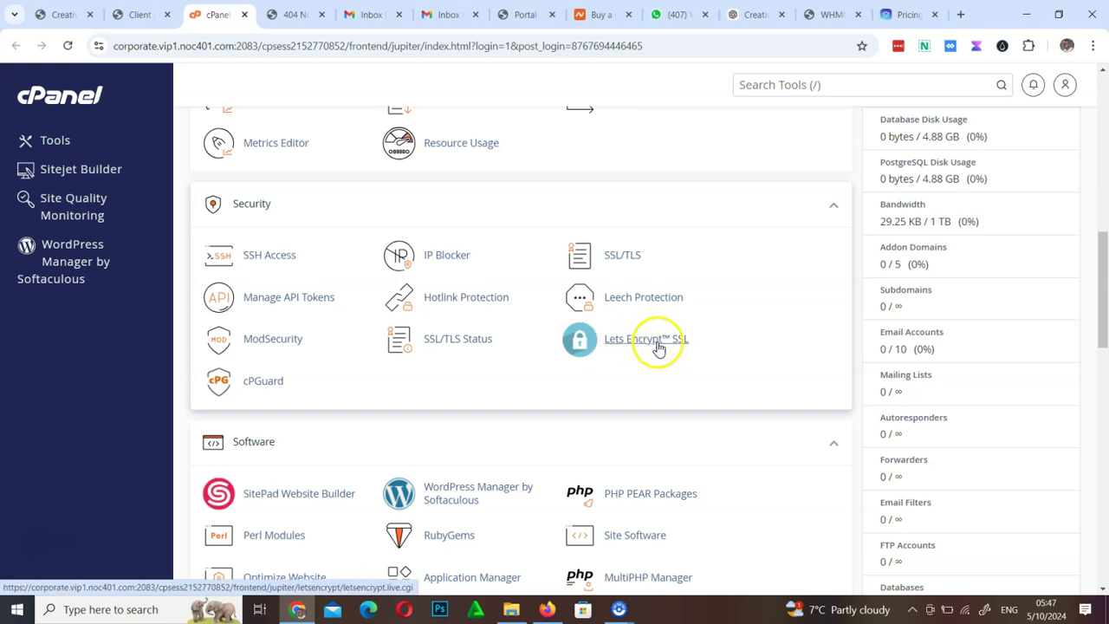
pyautogui.click(802, 87)
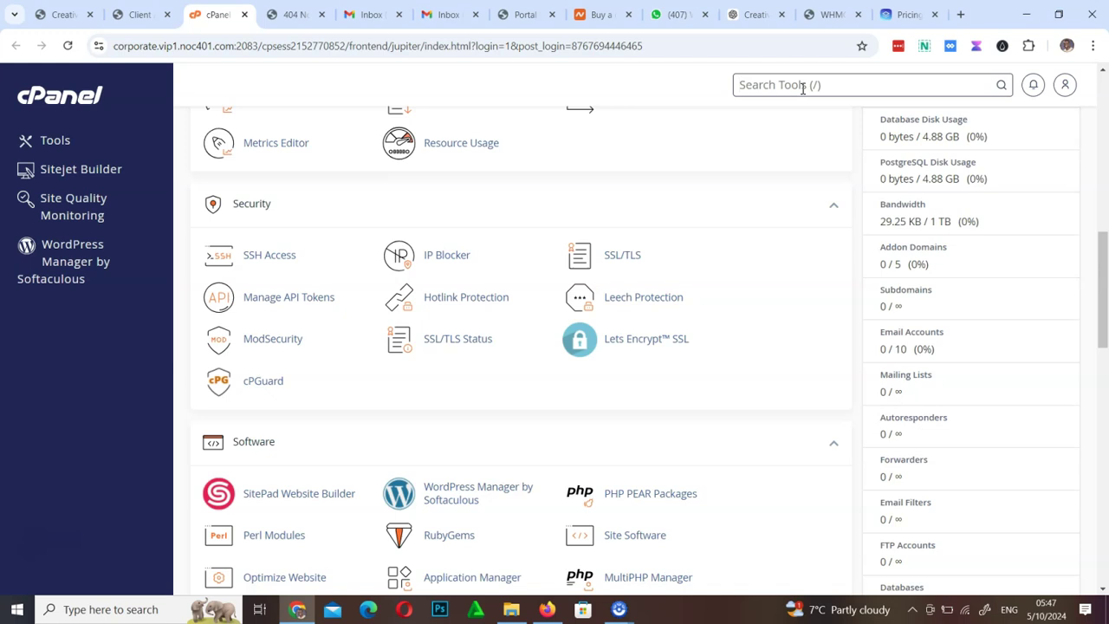
pyautogui.write('Lets')
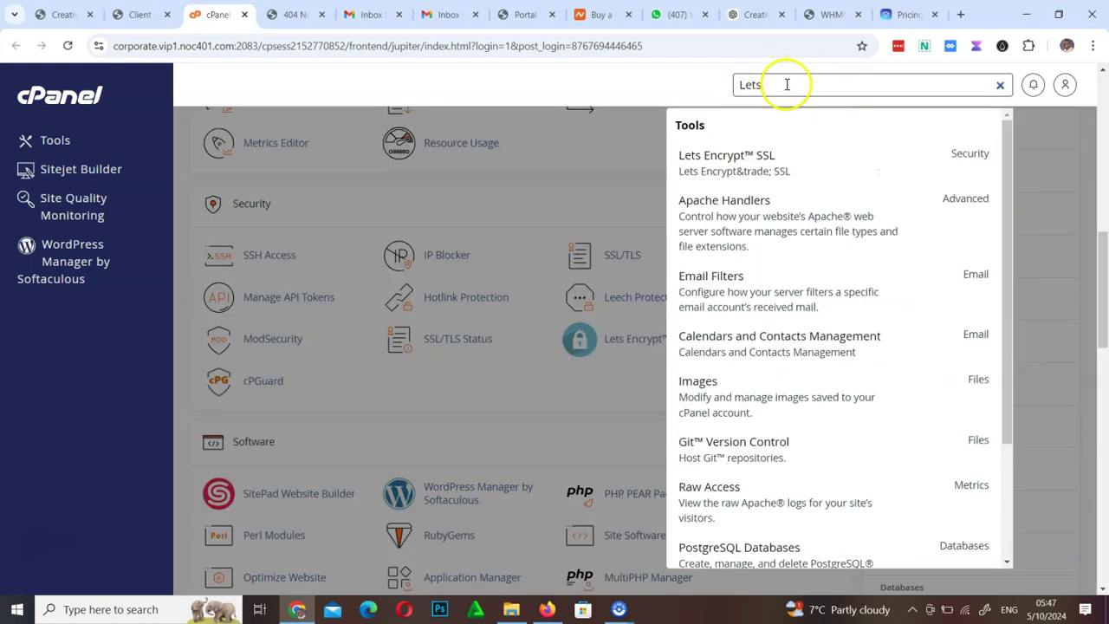
pyautogui.click(1000, 86)
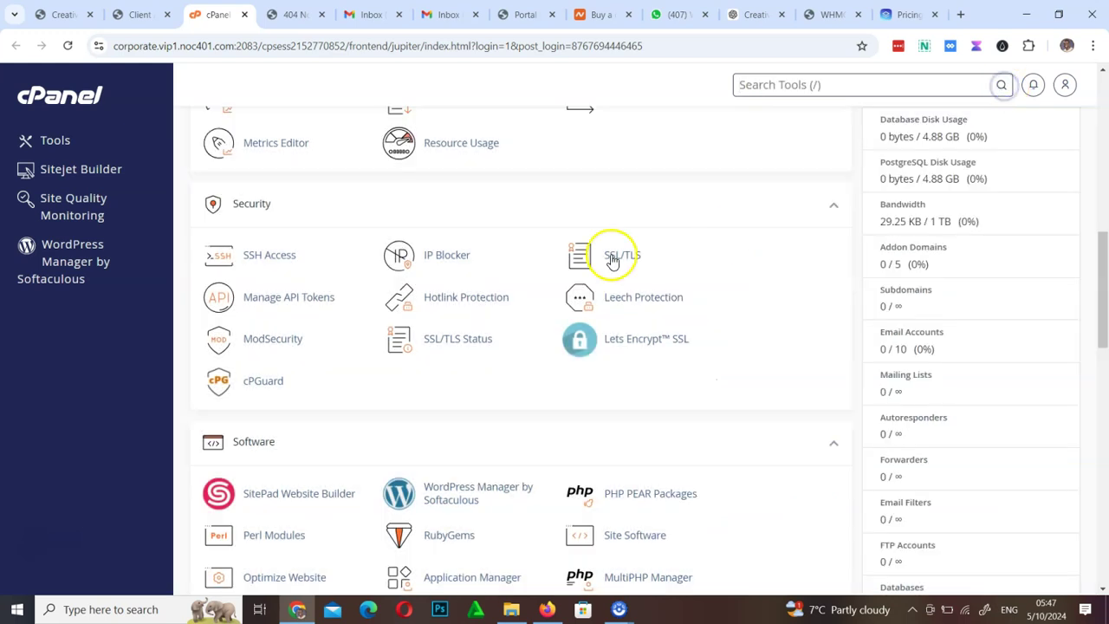
# - Issue a Let's Encrypt SSL certificate for creative21studio.com, including its mail and www aliases and the cPanel subdomains, with http-01 validation
pyautogui.click(652, 345)
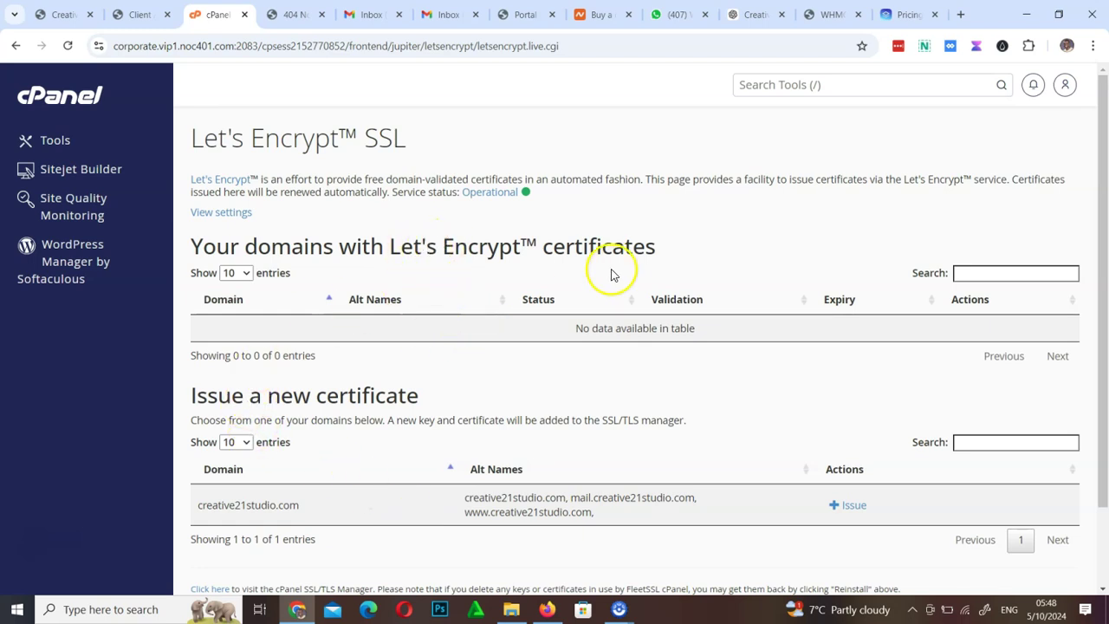
pyautogui.click(849, 507)
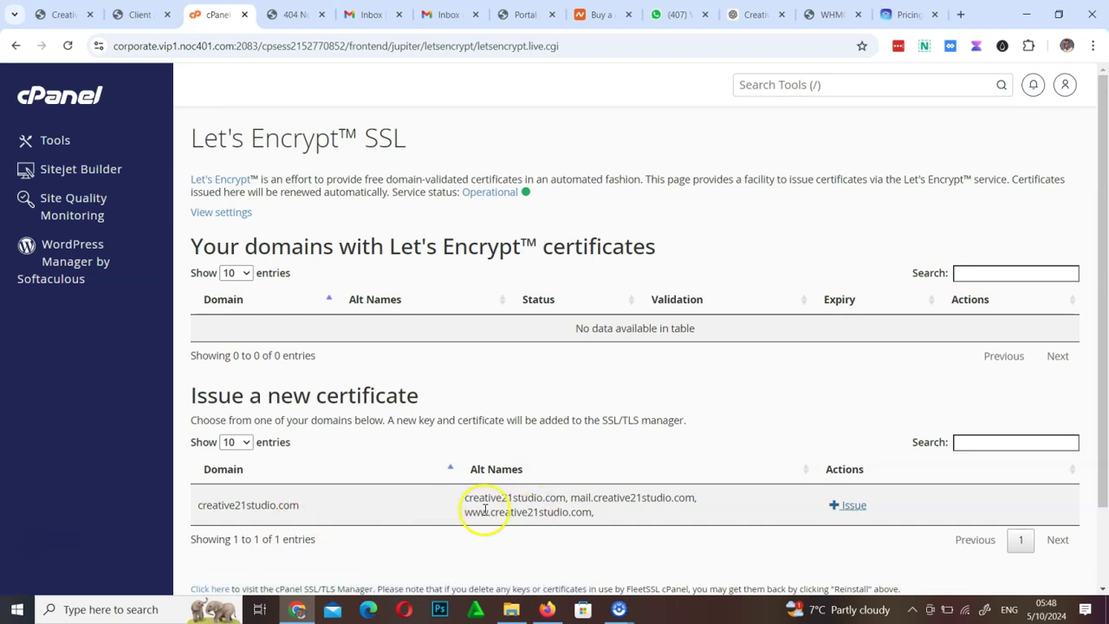
pyautogui.click(849, 509)
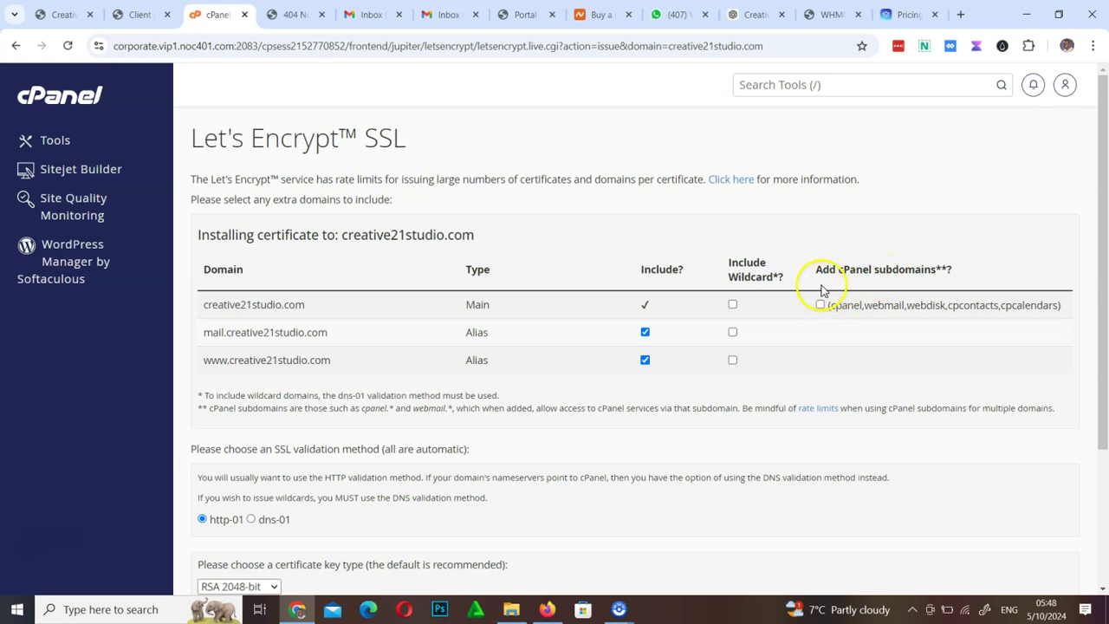
pyautogui.click(820, 304)
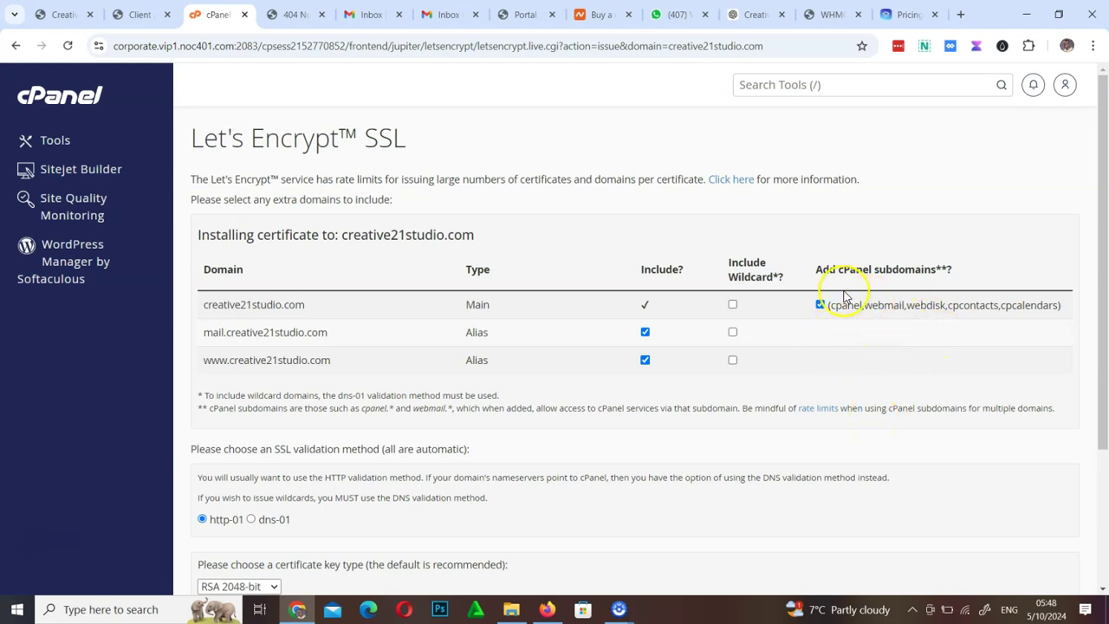
pyautogui.scroll(-3, 849, 346)
pyautogui.click(211, 437)
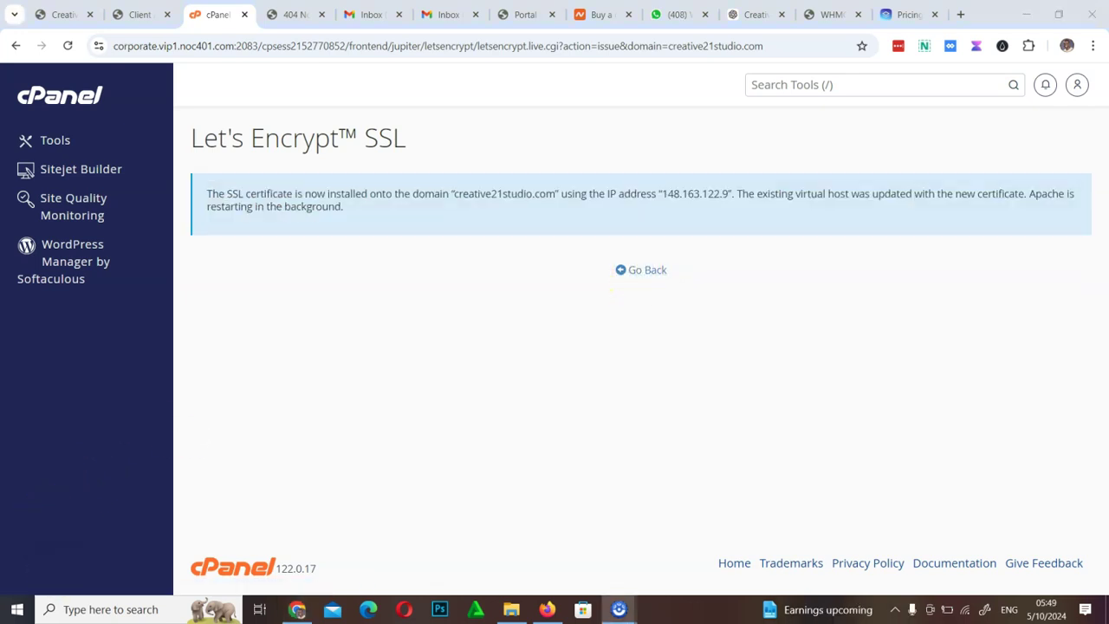
pyautogui.moveTo(661, 188); pyautogui.dragTo(735, 200)
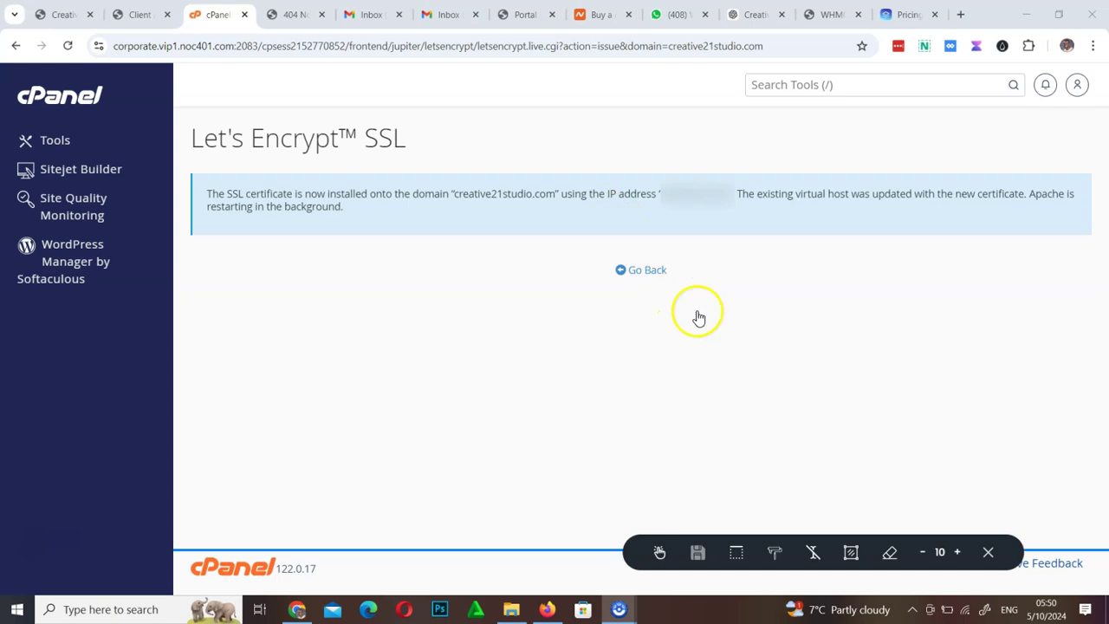
pyautogui.click(660, 552)
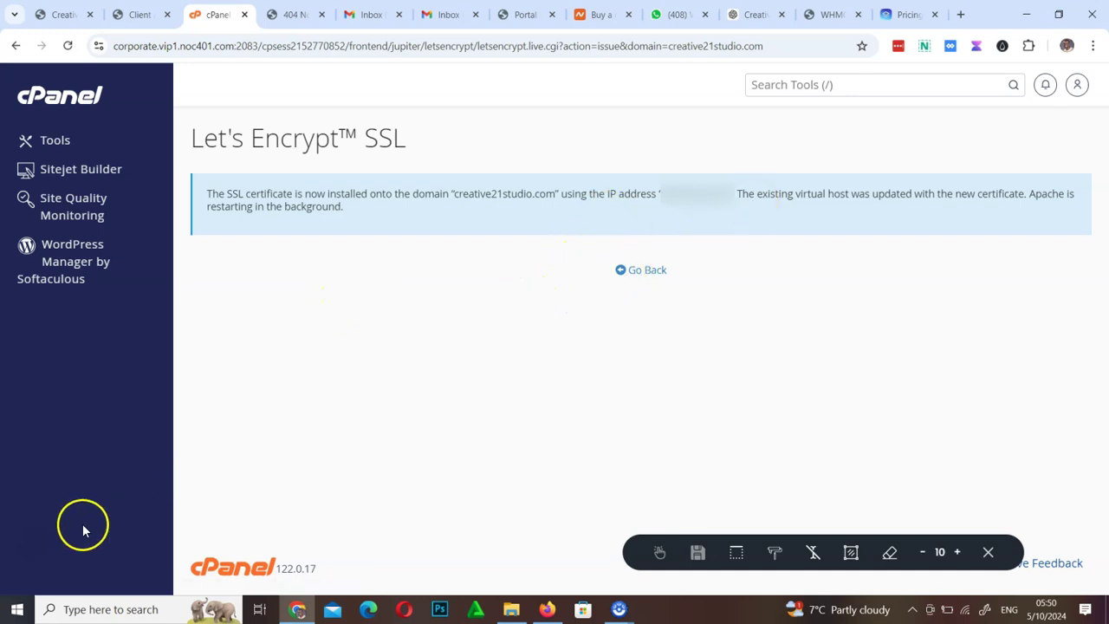
pyautogui.click(299, 11)
pyautogui.click(72, 46)
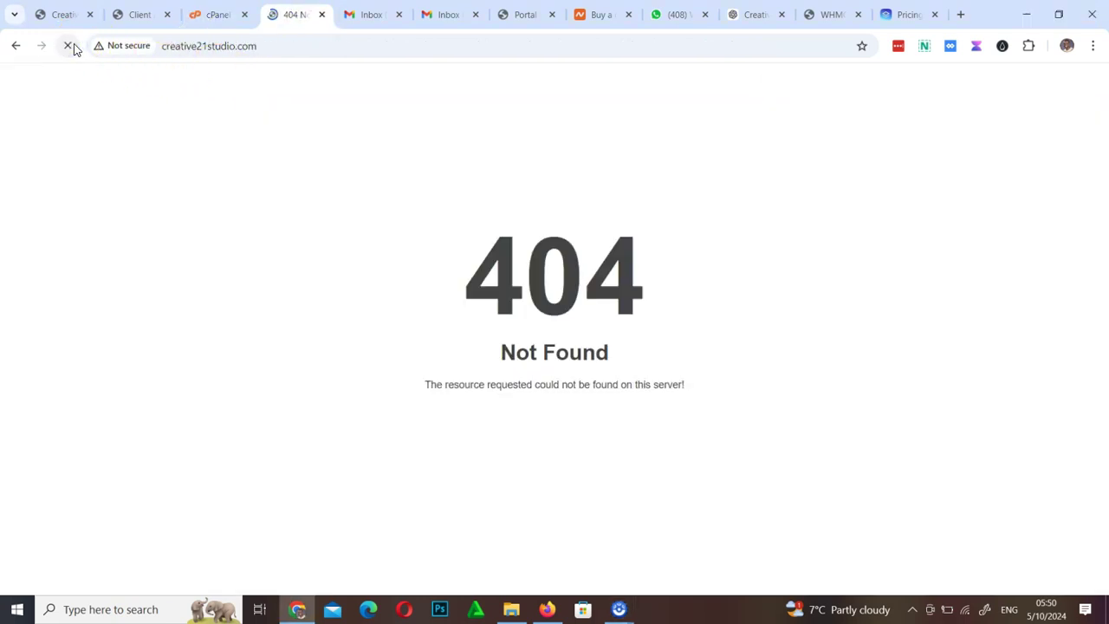
pyautogui.click(287, 45)
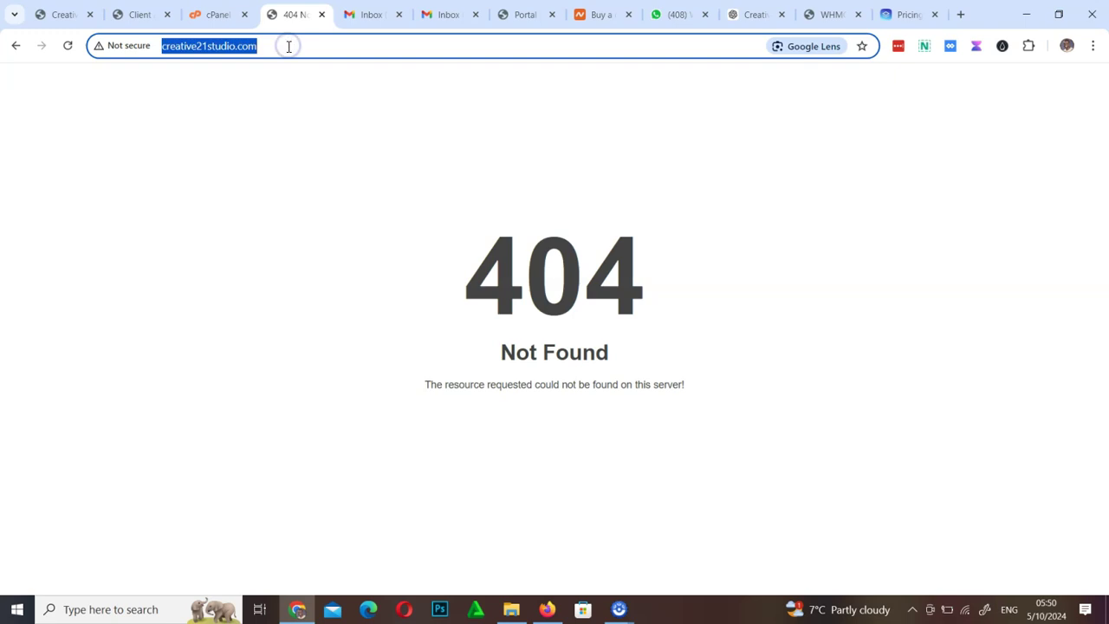
pyautogui.write('ht')
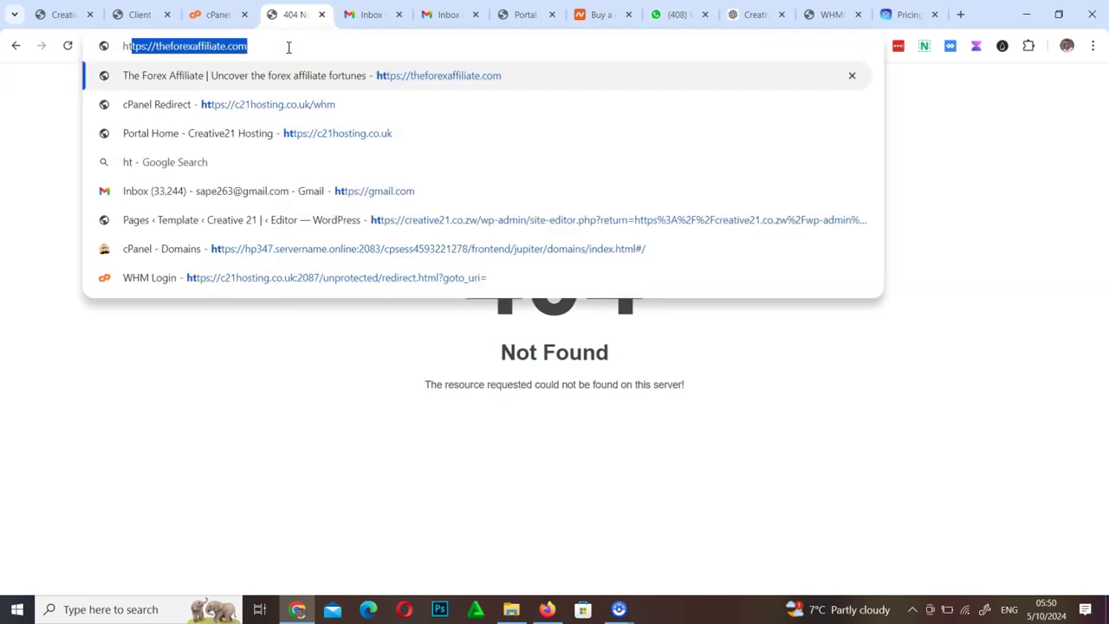
pyautogui.write('tps:')
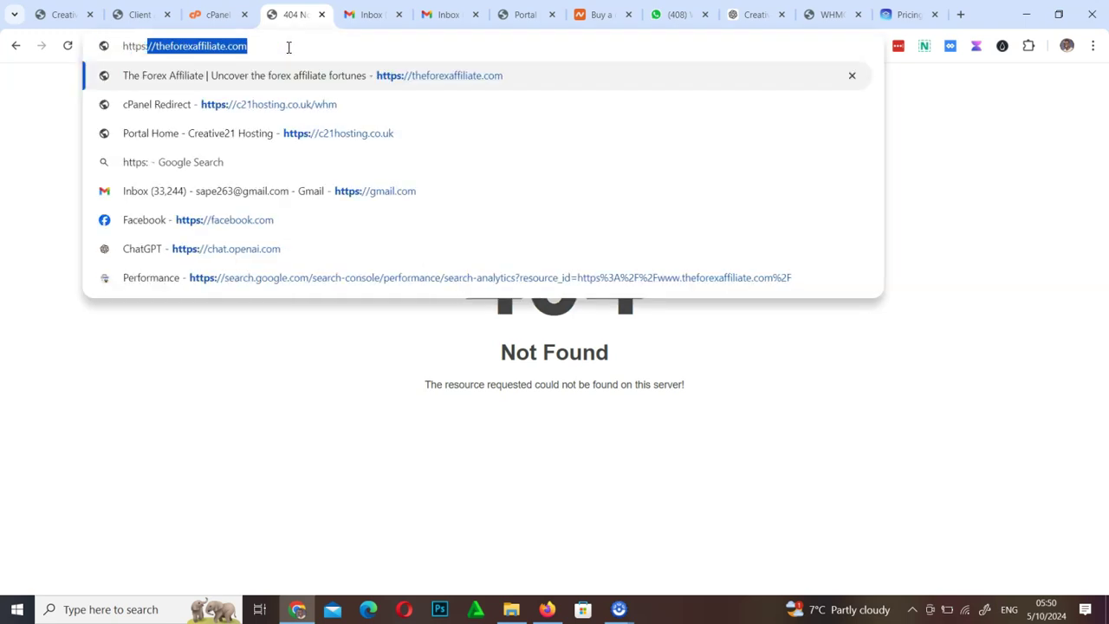
pyautogui.write('//')
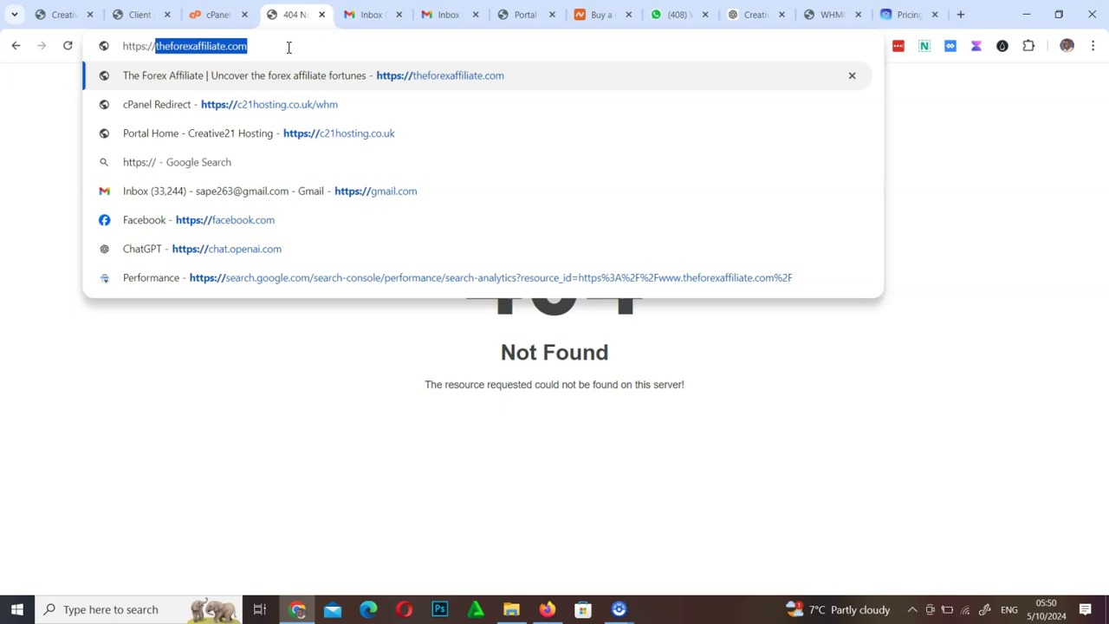
pyautogui.write('c')
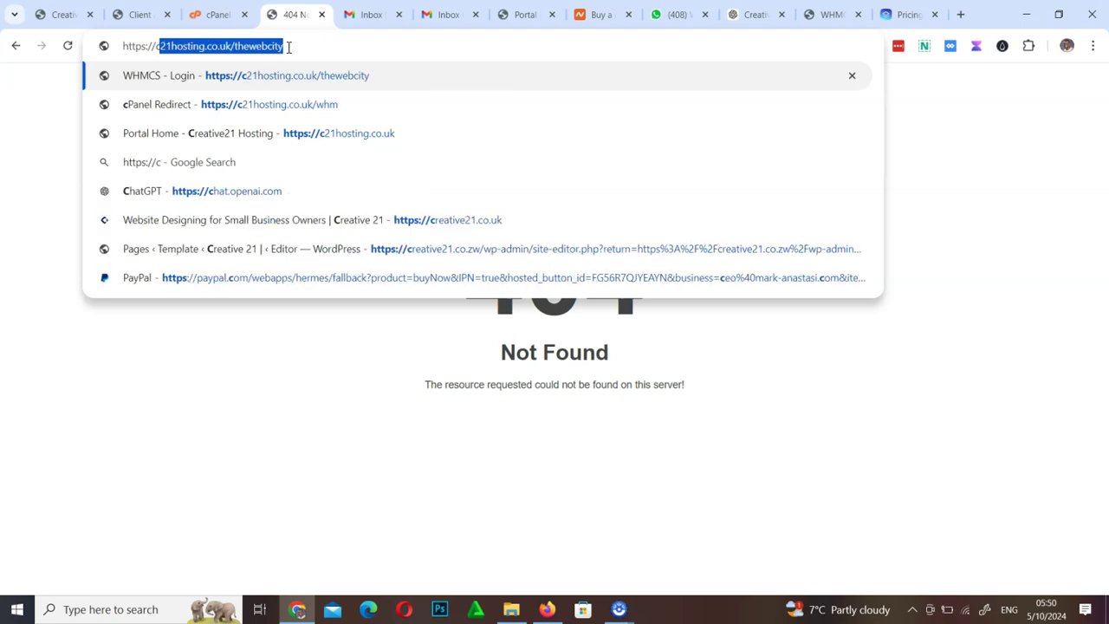
pyautogui.write('reativ')
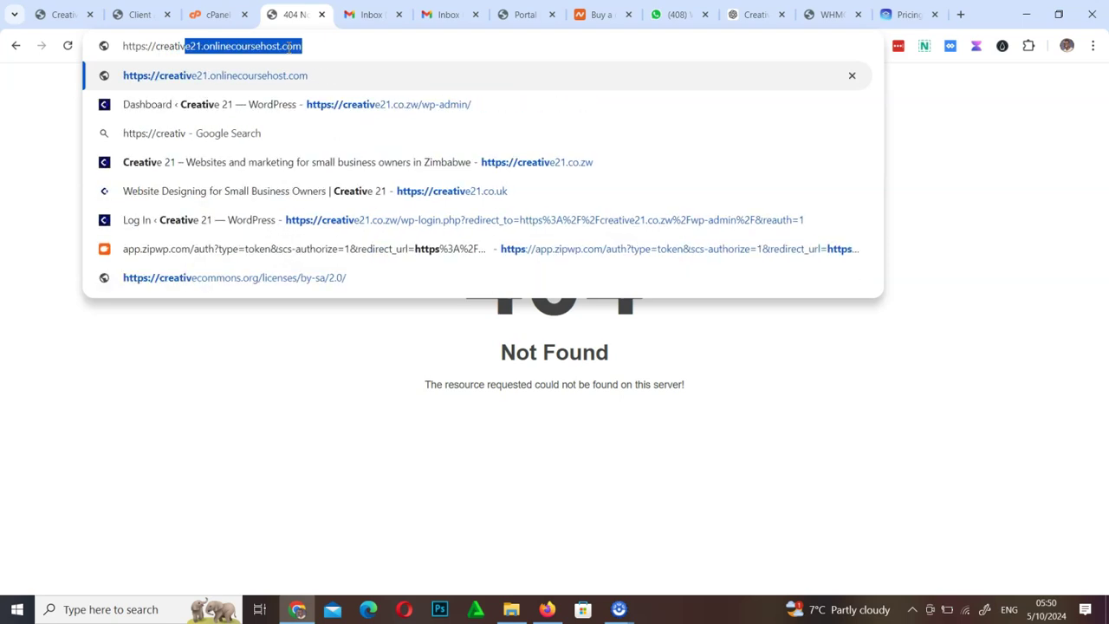
pyautogui.write('e21astudio')
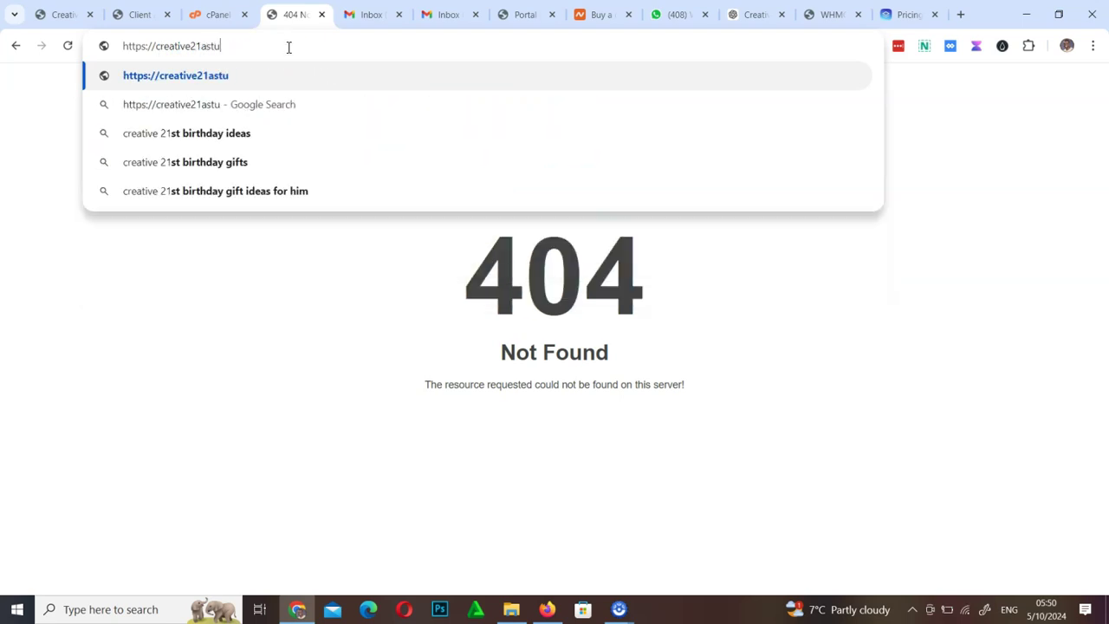
pyautogui.click(205, 47)
pyautogui.press('BackSpace')
pyautogui.press('Right')
pyautogui.press('Right')
pyautogui.press('Right')
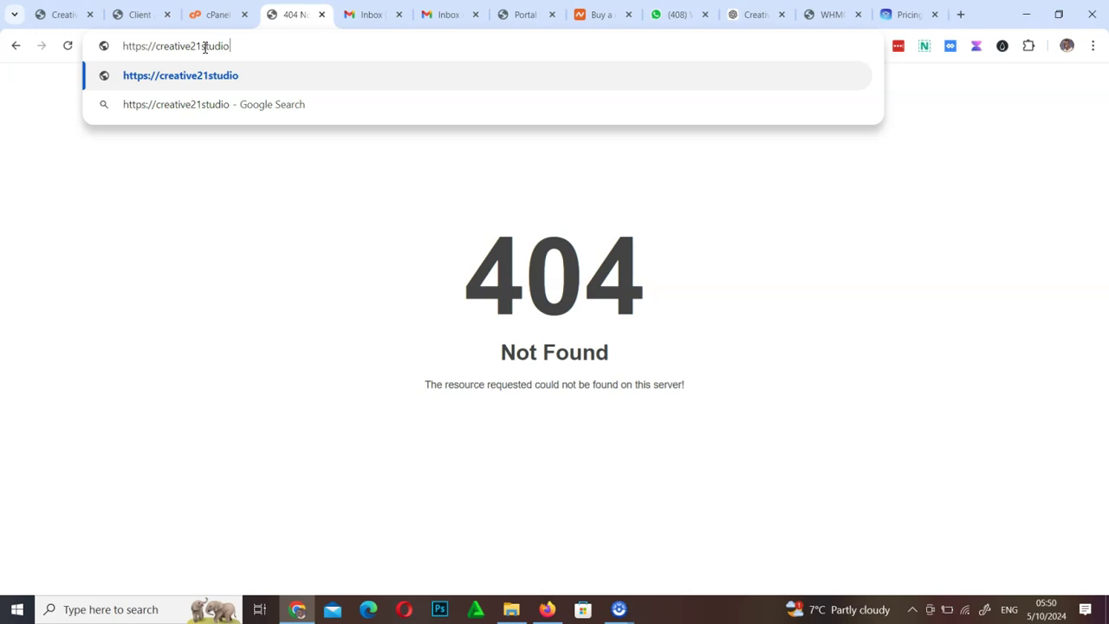
pyautogui.write('.com')
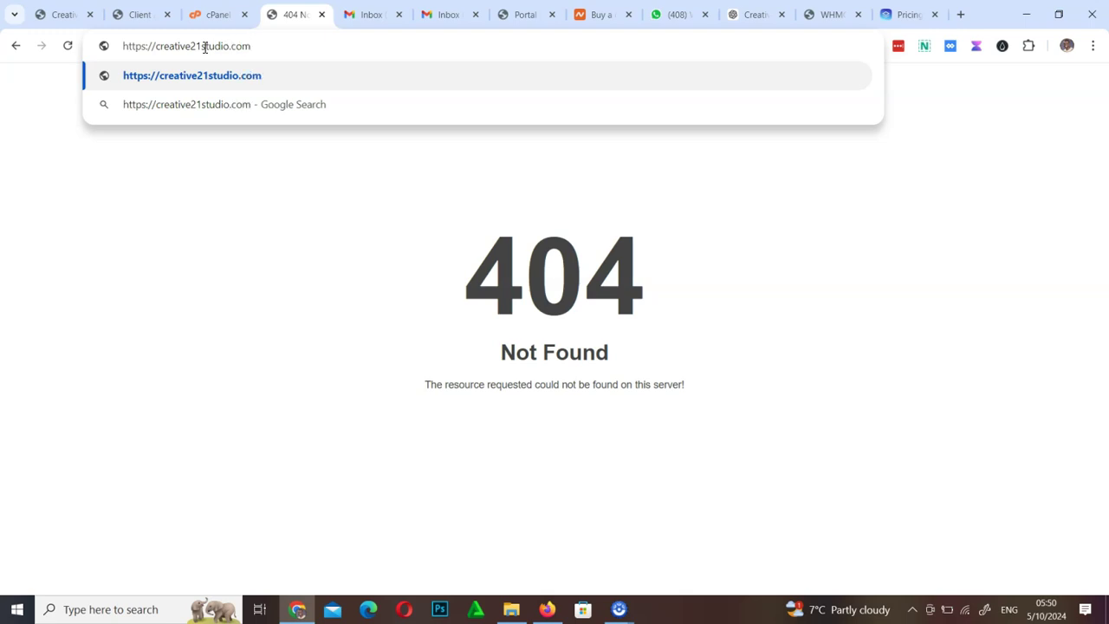
pyautogui.press('Return')
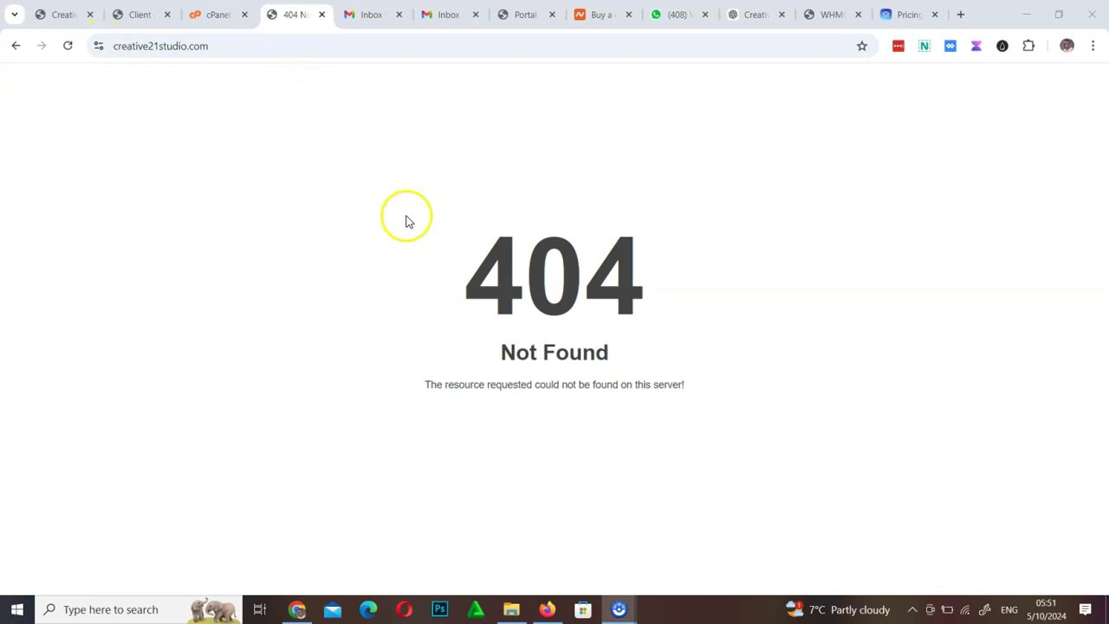
# - Check the connection security and certificate status of creative21studio.com, and close the site information
pyautogui.click(100, 47)
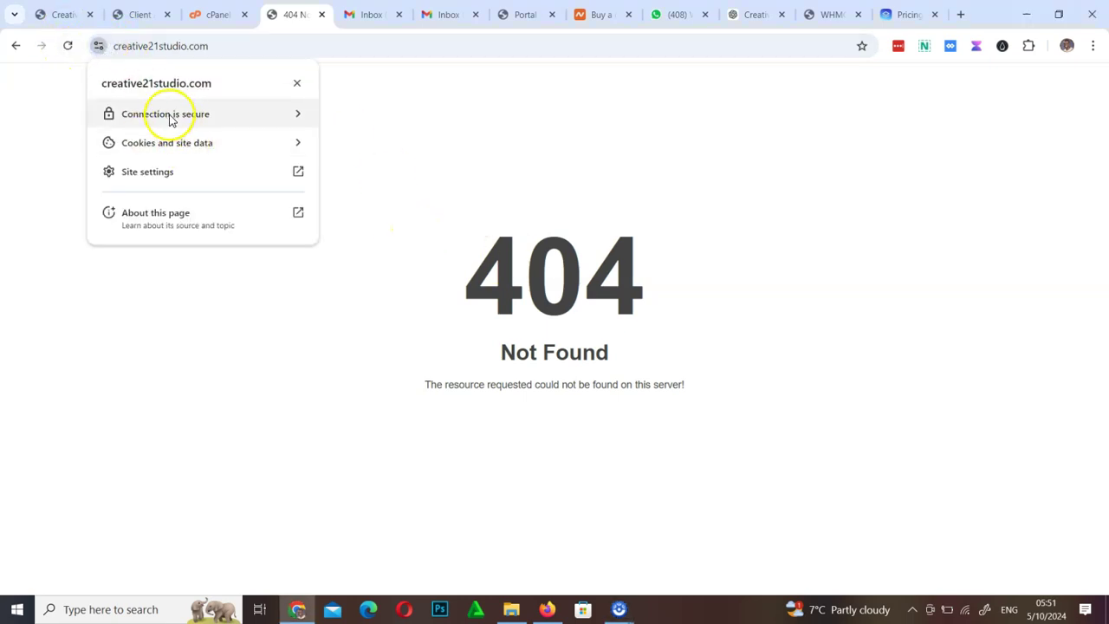
pyautogui.click(298, 122)
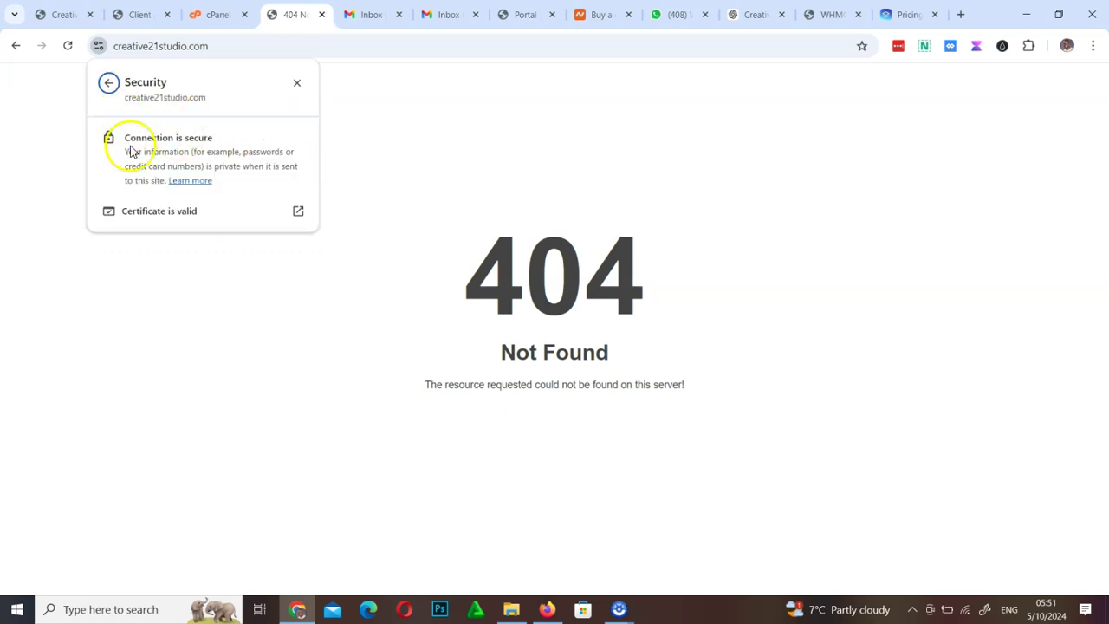
pyautogui.click(457, 137)
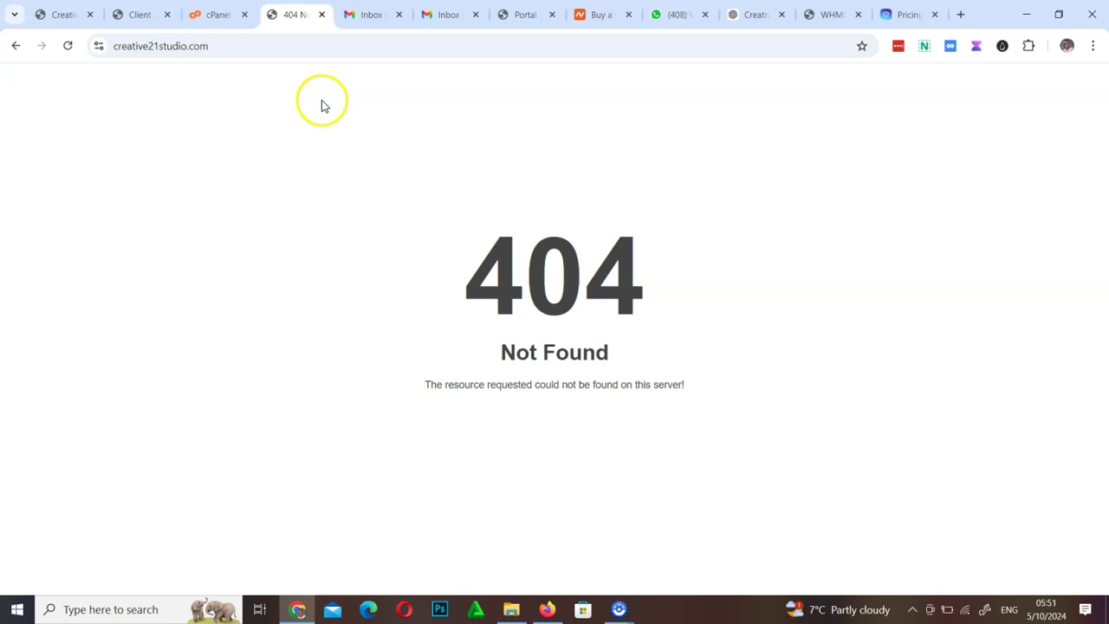